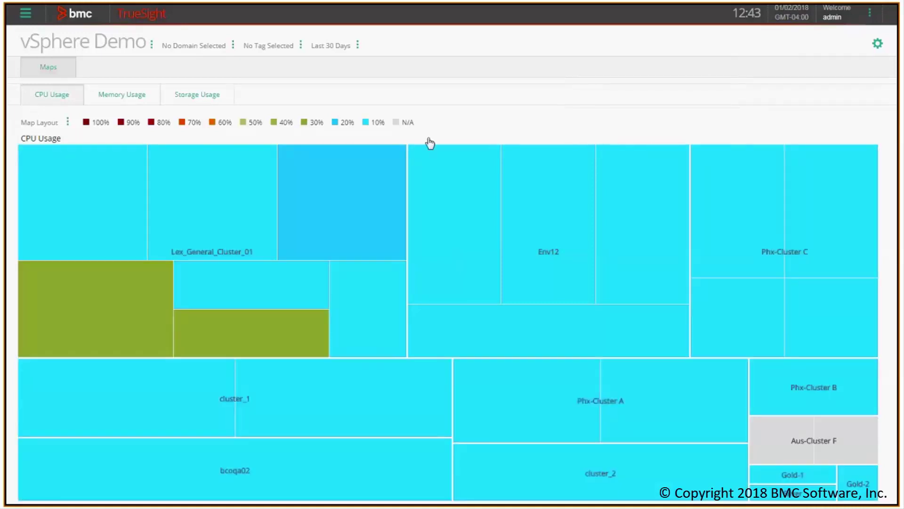
Drill down from Lex_General_Cluster_01 into host lex-rd-esx-01 to see its virtual machines' CPU usage
mouse_move(379, 179)
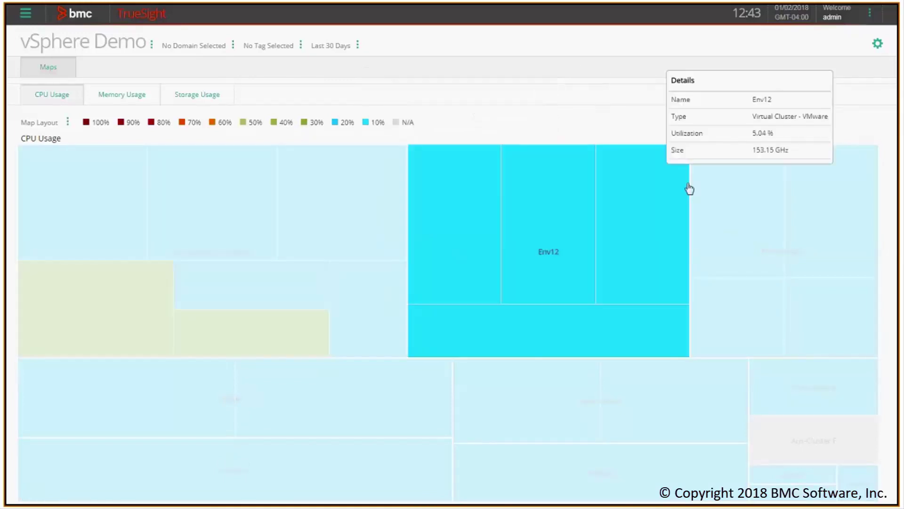
mouse_move(719, 191)
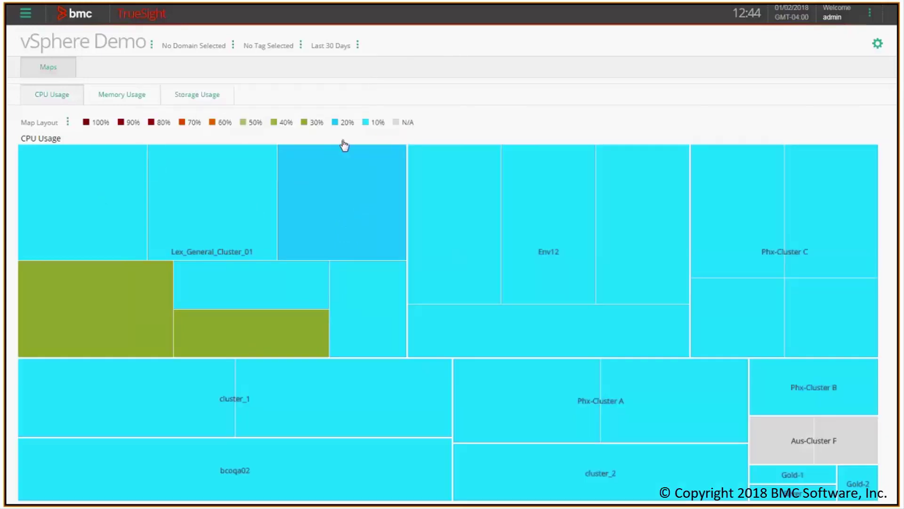
mouse_move(369, 200)
mouse_move(111, 228)
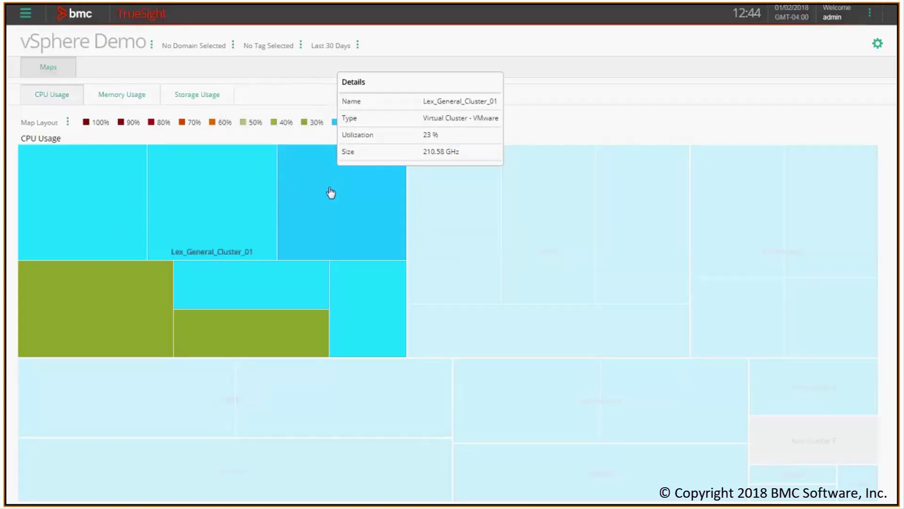
click(229, 226)
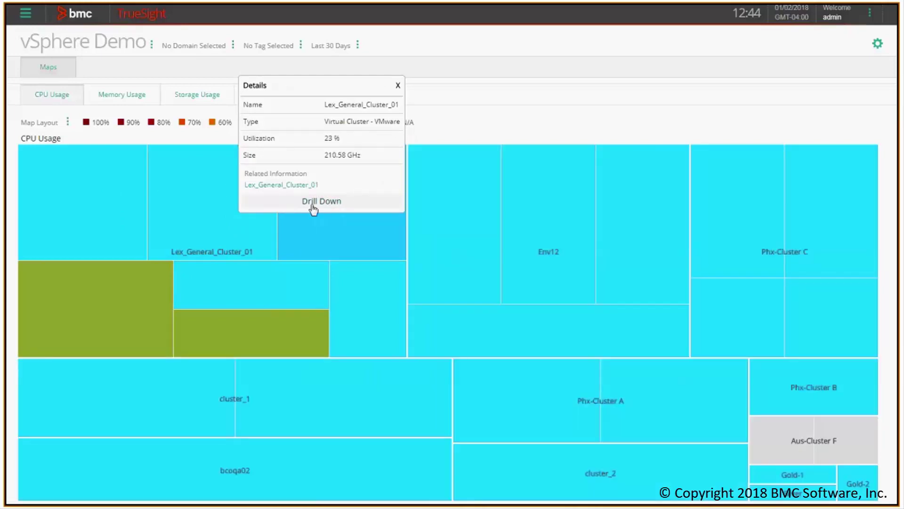
click(313, 202)
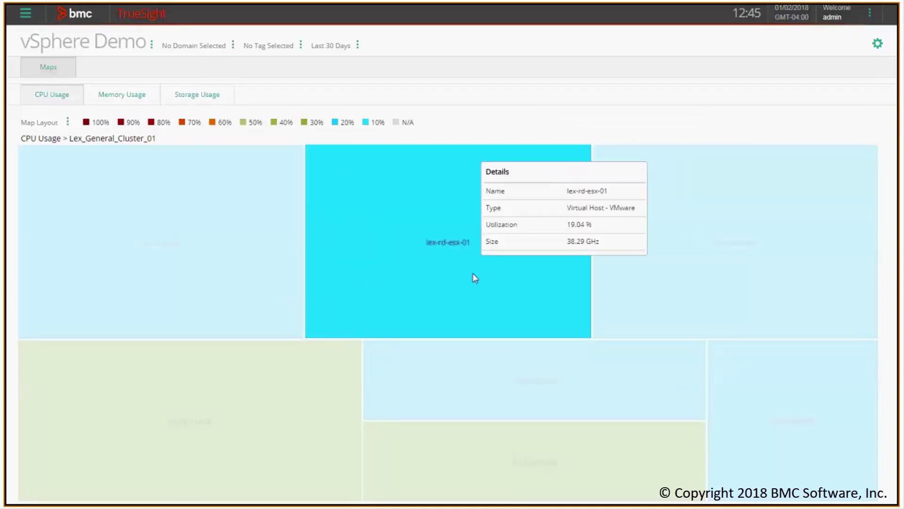
click(445, 208)
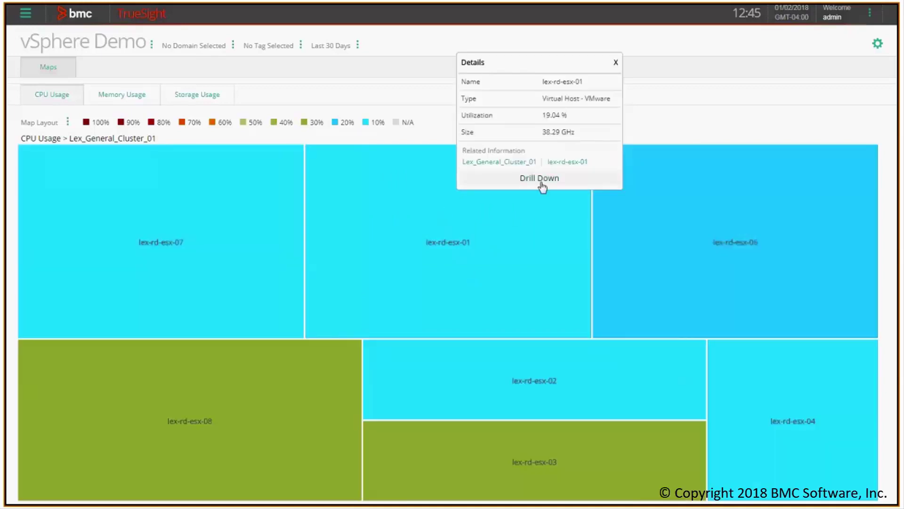
click(541, 179)
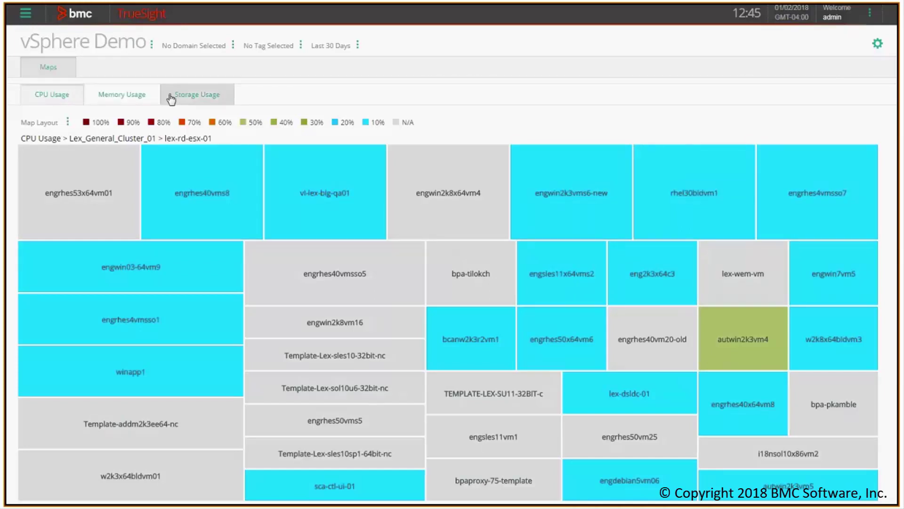
Browse the Memory Usage and Storage Usage maps, then go back to the top-level CPU Usage map
click(113, 99)
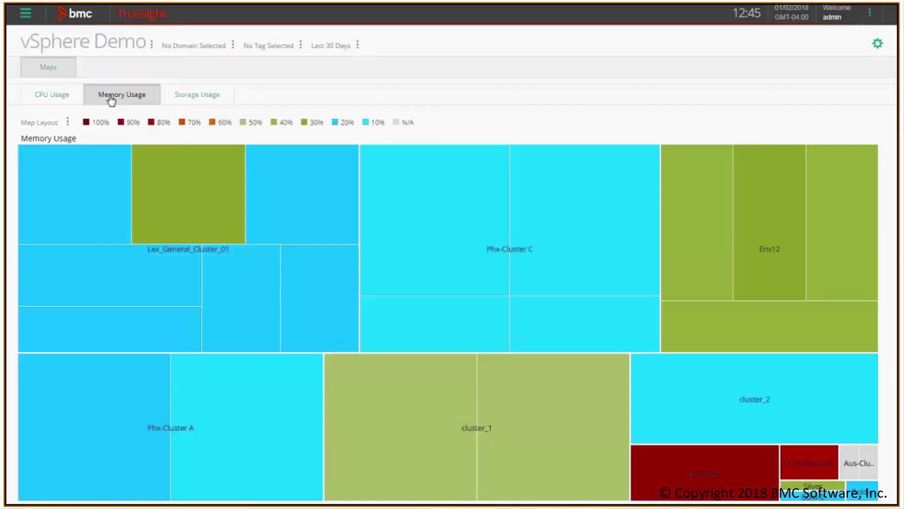
click(189, 97)
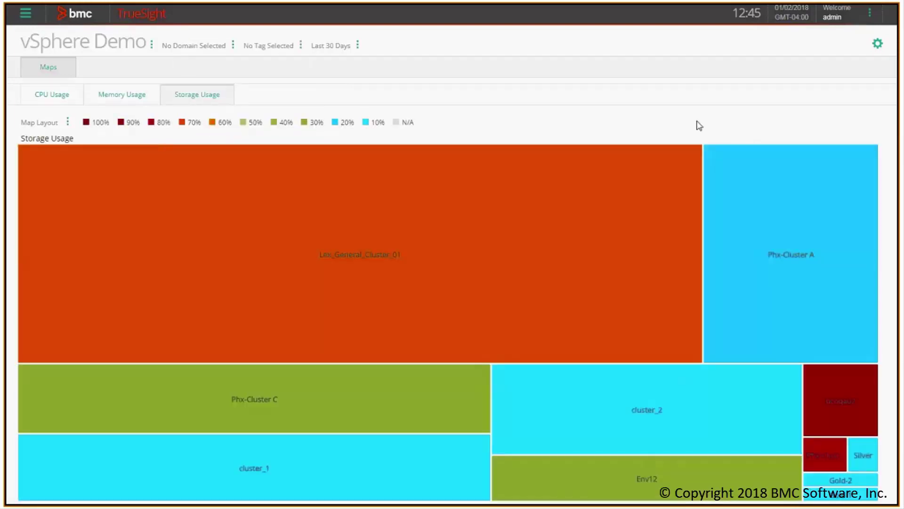
mouse_move(744, 167)
mouse_move(828, 408)
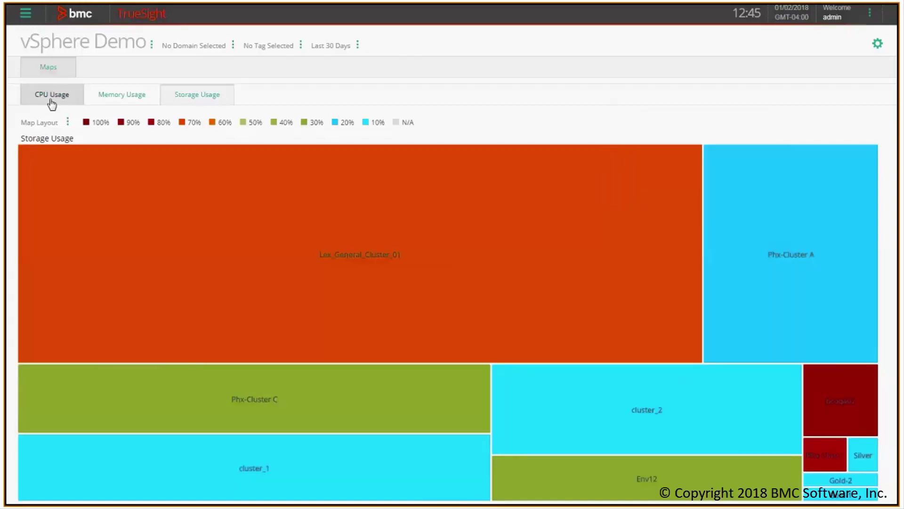
click(52, 101)
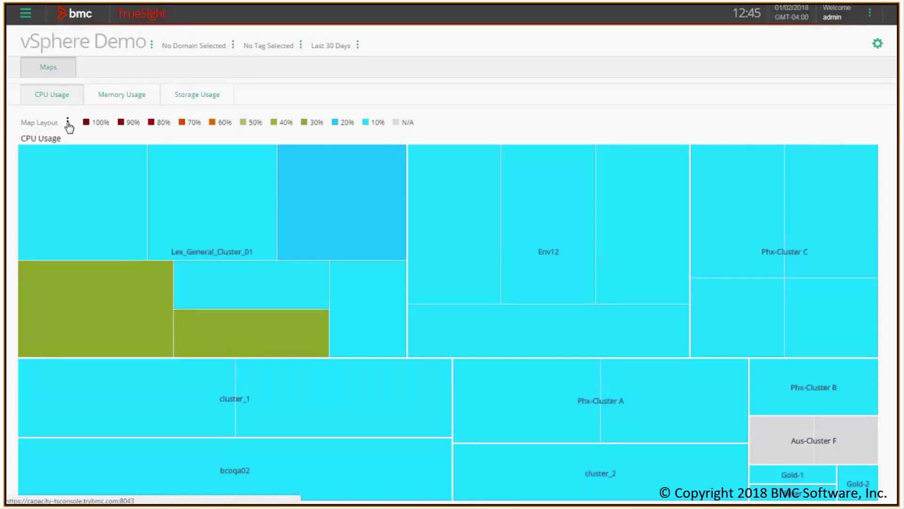
click(68, 124)
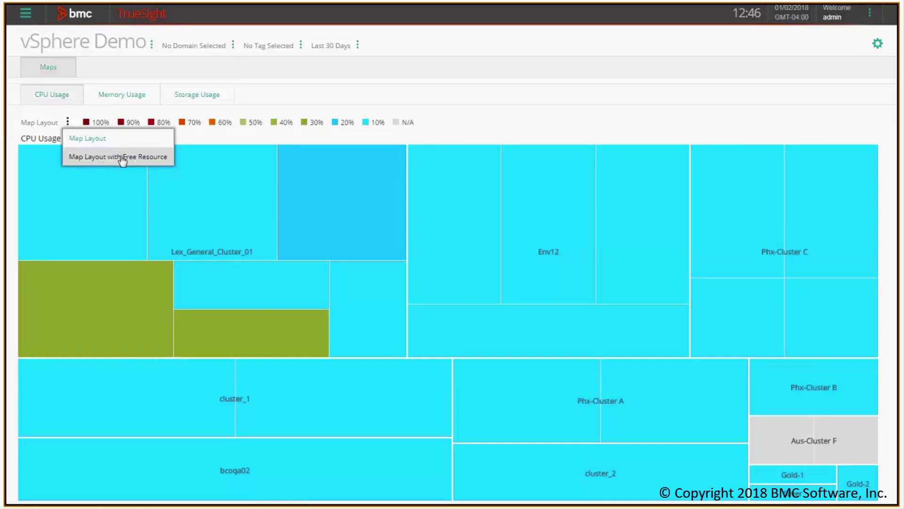
click(146, 161)
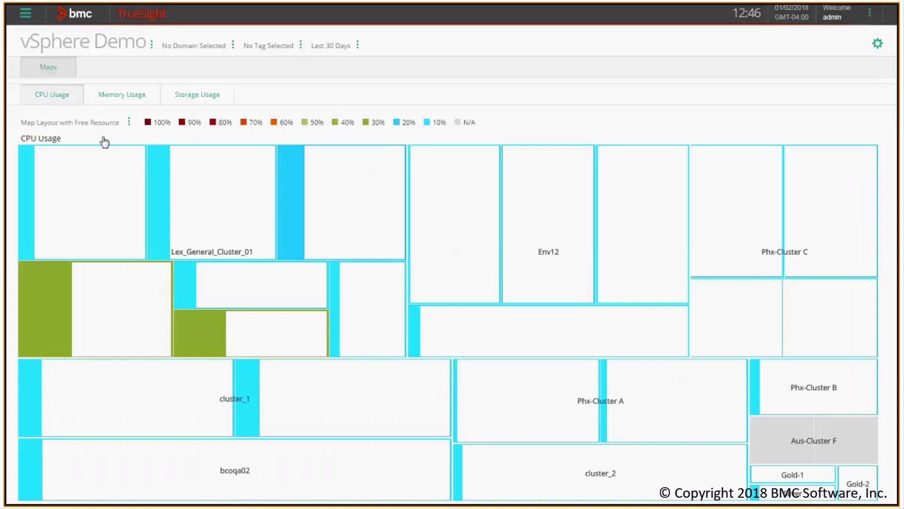
mouse_move(105, 181)
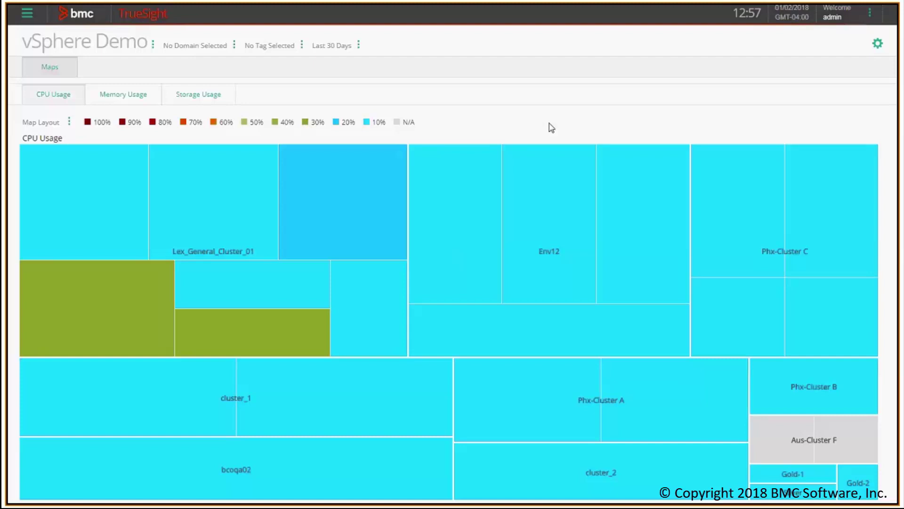
Add a new page named 'CPU Usage' to the view, built from the Tree Map template
click(878, 45)
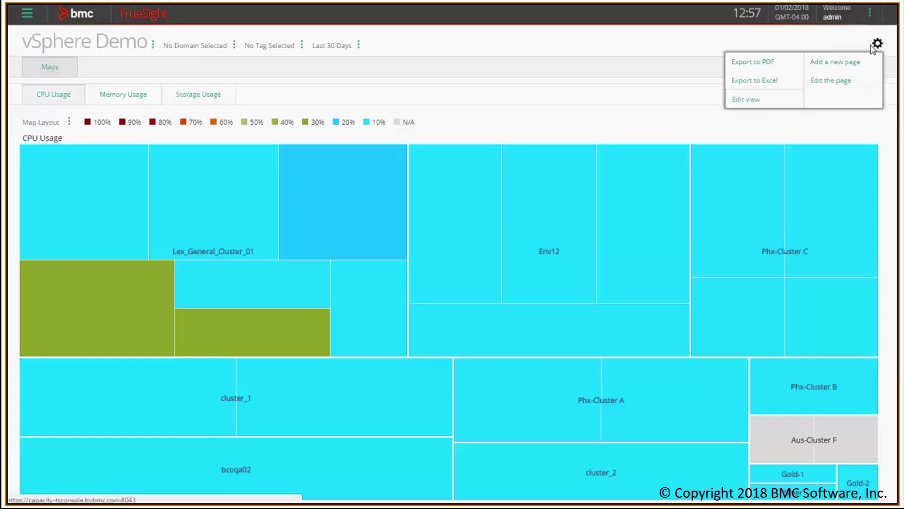
click(836, 64)
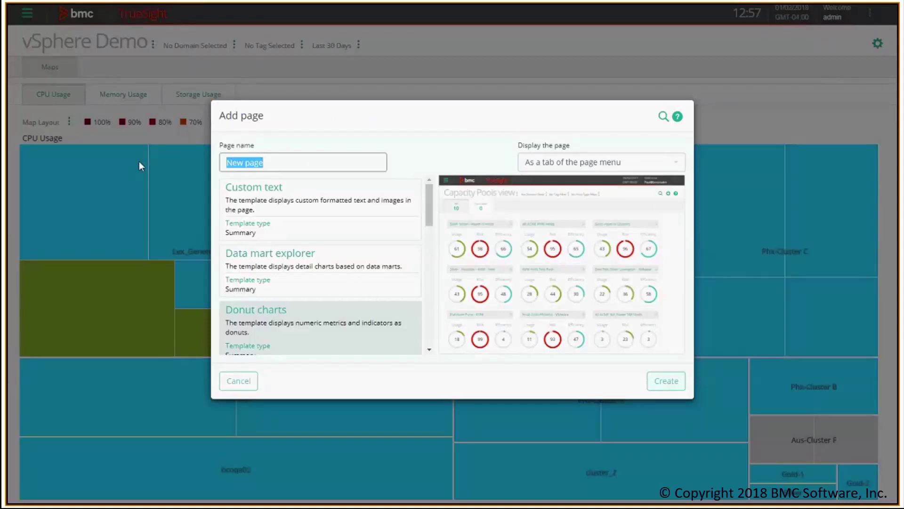
text(CPU Usage)
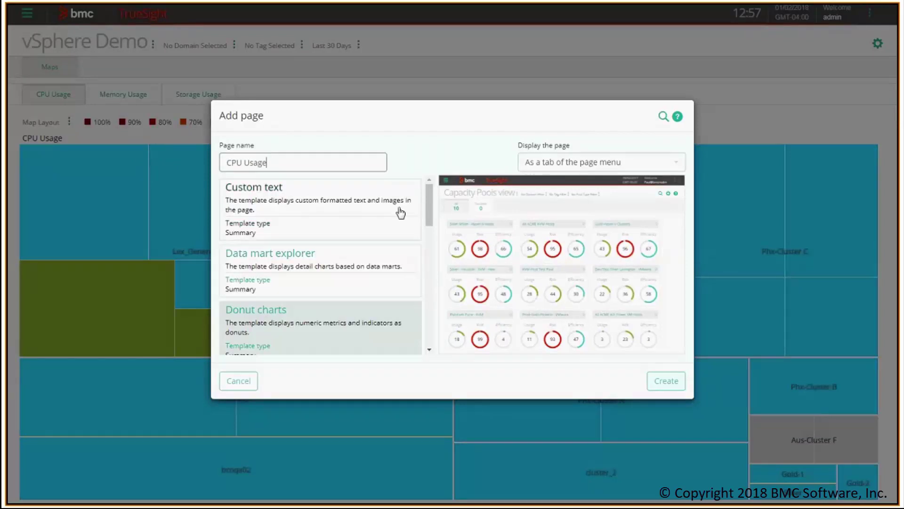
drag(429, 203, 434, 319)
click(319, 286)
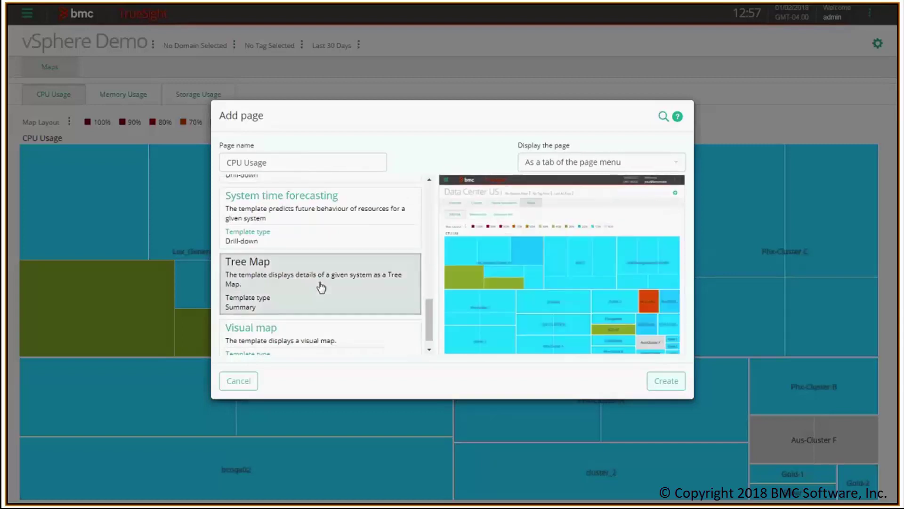
click(665, 383)
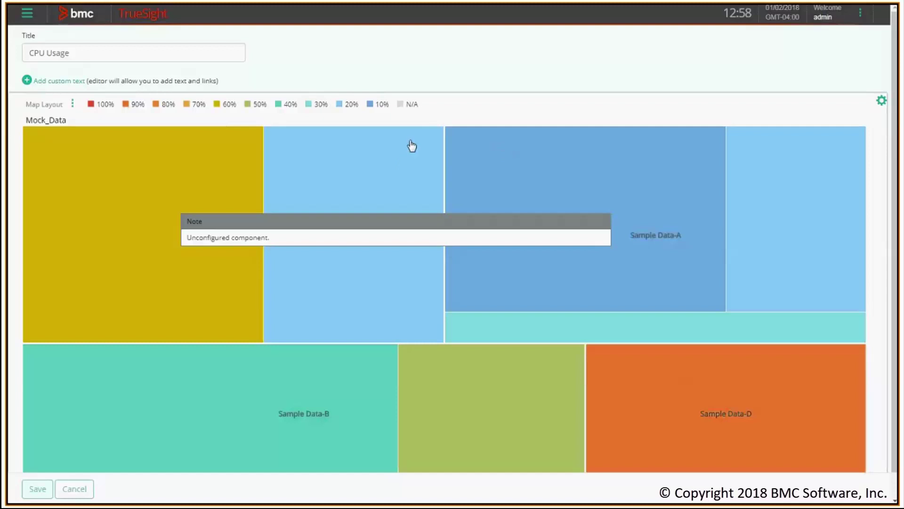
Set the tree map to system type Virtual Cluster - VMware with the 'VMware Cluster, Host, VM: CPU Usage' template and apply
click(427, 138)
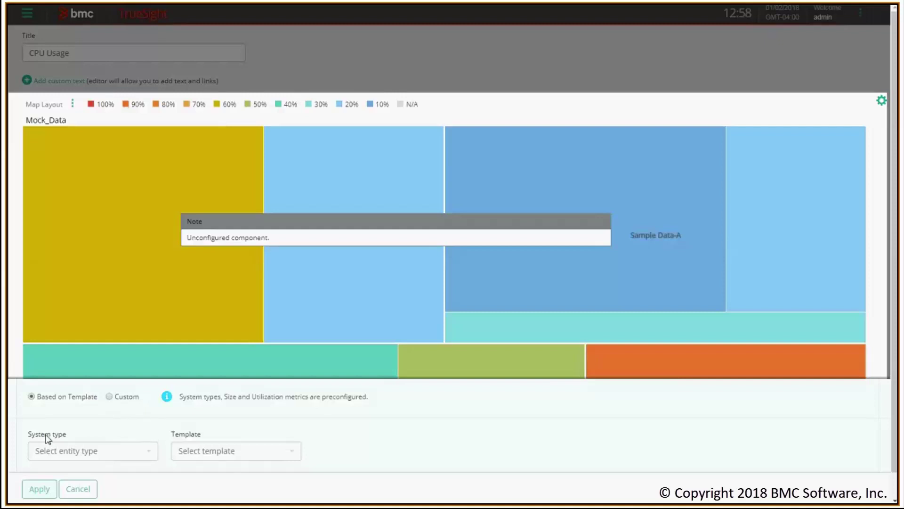
click(69, 449)
text(virt)
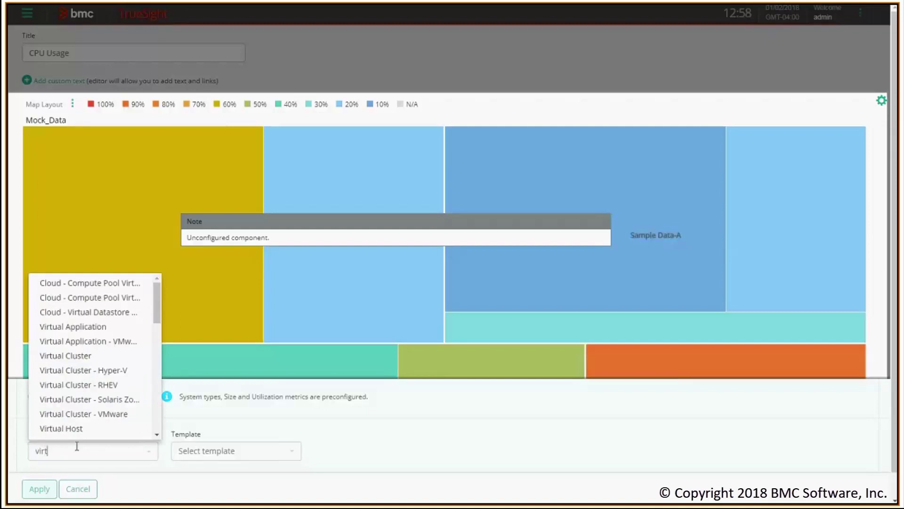
text(ual cluster)
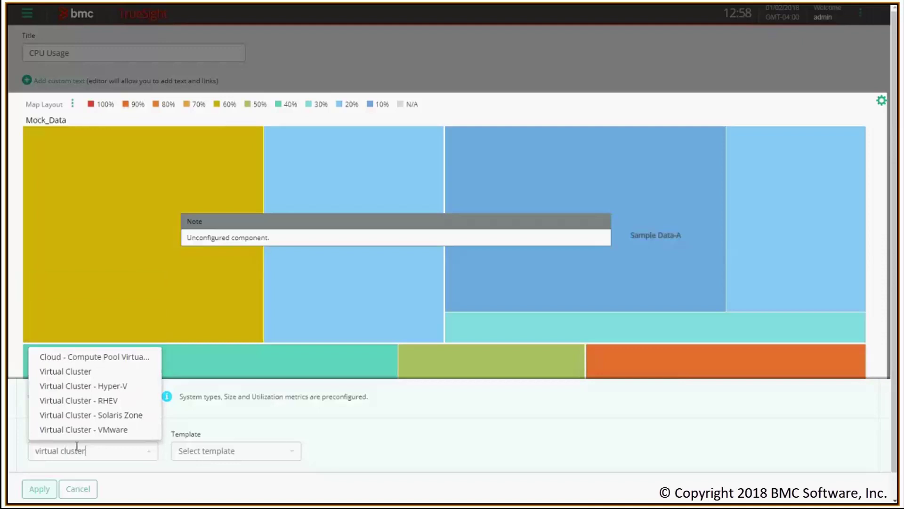
click(81, 431)
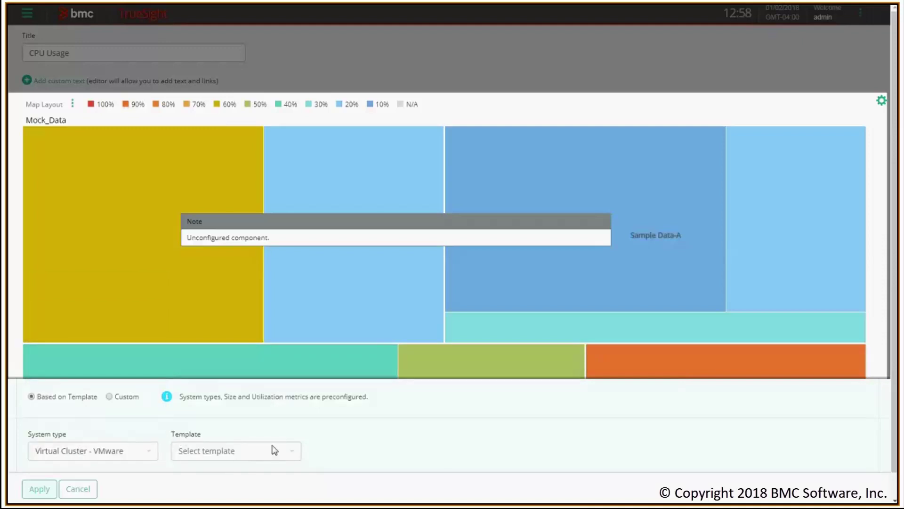
click(294, 452)
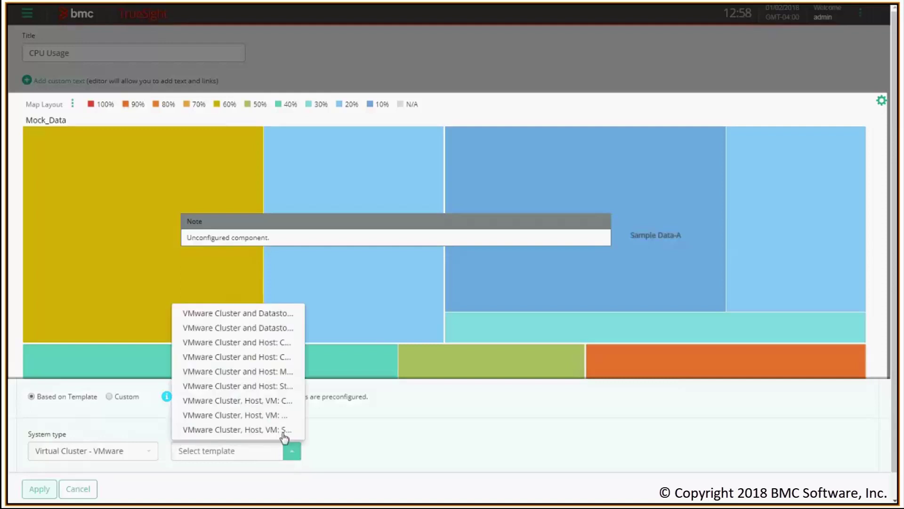
click(260, 400)
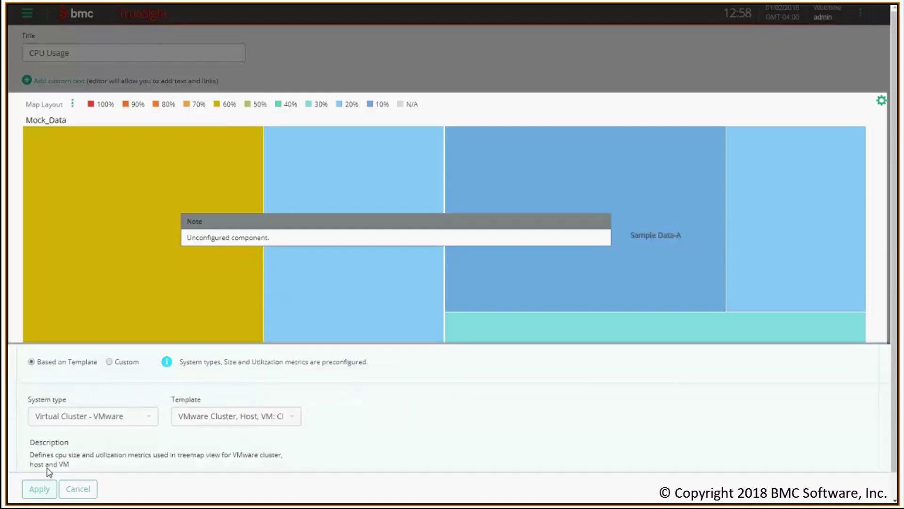
click(38, 489)
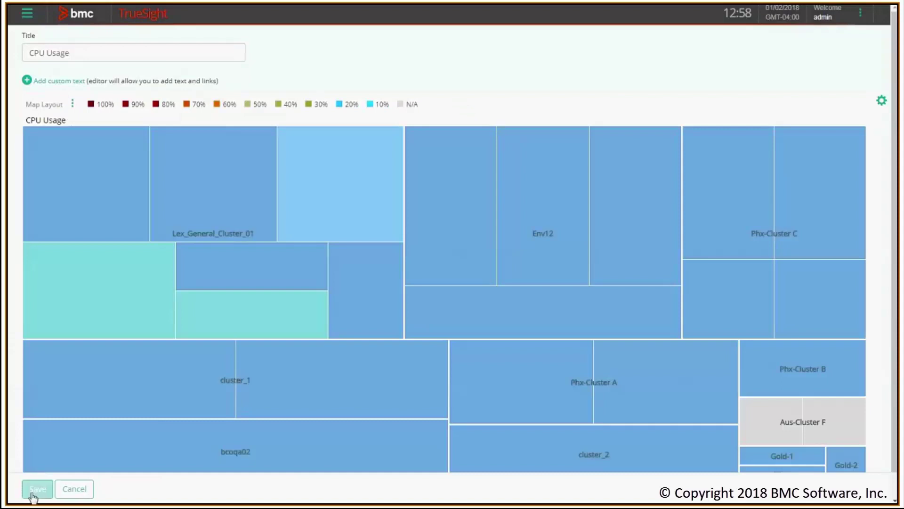
Save the CPU Usage page and check tile details such as Phx-Cluster C at 1.99% and 102.1 GHz
click(33, 489)
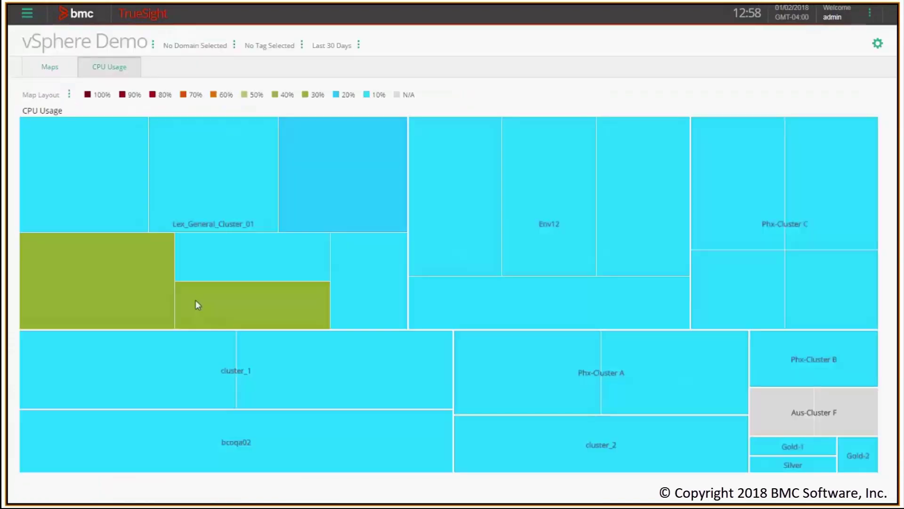
mouse_move(254, 166)
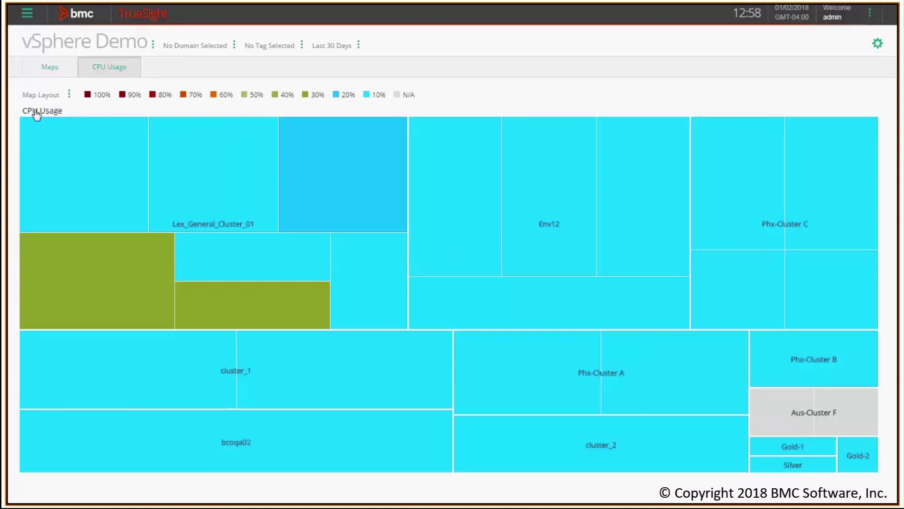
mouse_move(73, 173)
mouse_move(771, 149)
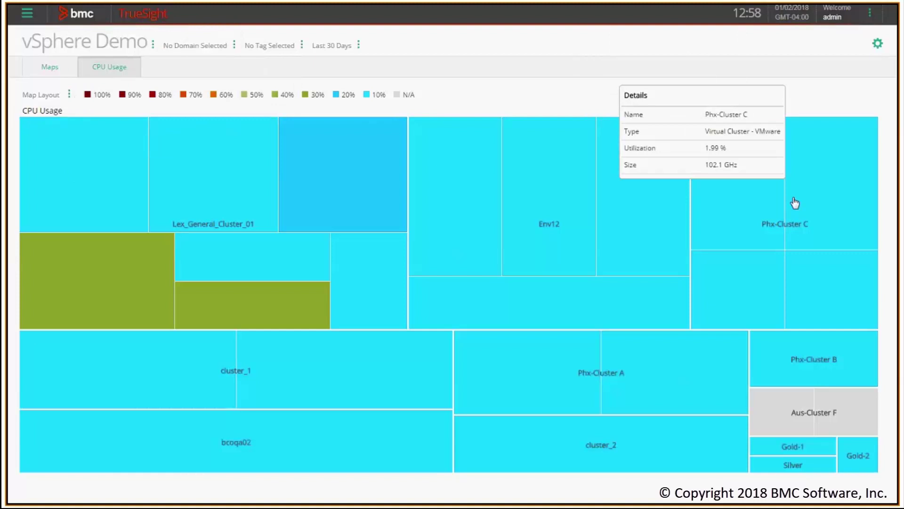
Add a new page named 'Memory Usage' built from the Tree Map template
click(878, 45)
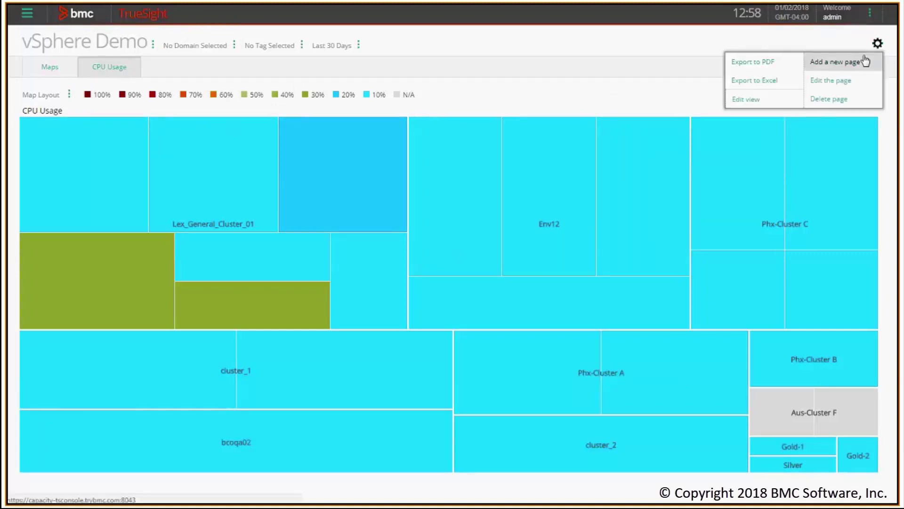
click(831, 66)
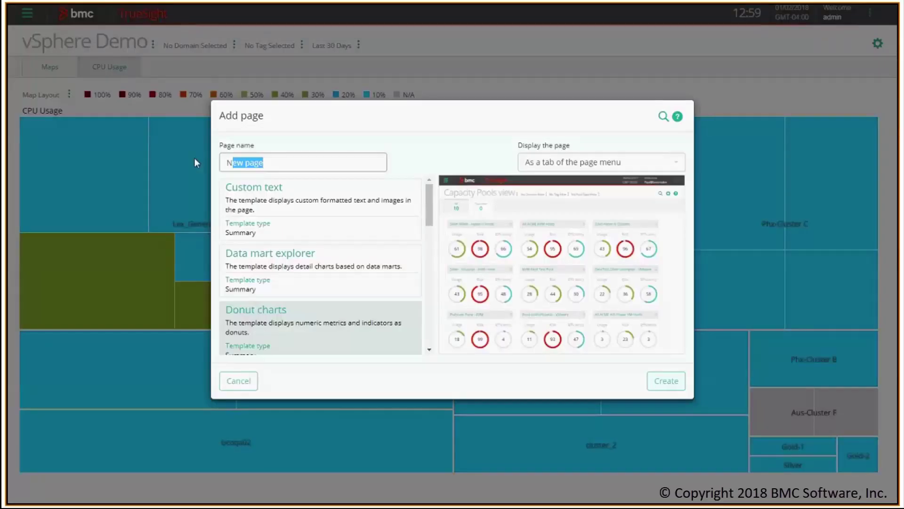
text(Mem)
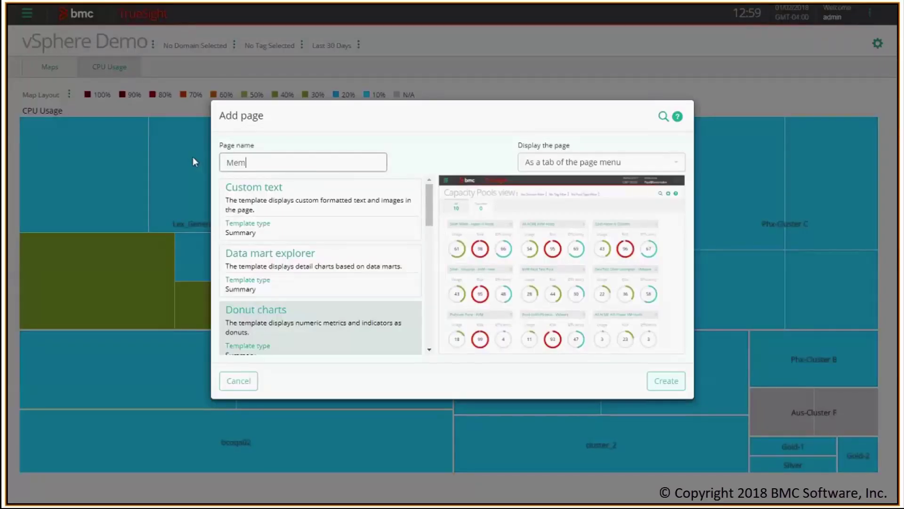
text(ory Usage)
scroll(309, 237, down, 10)
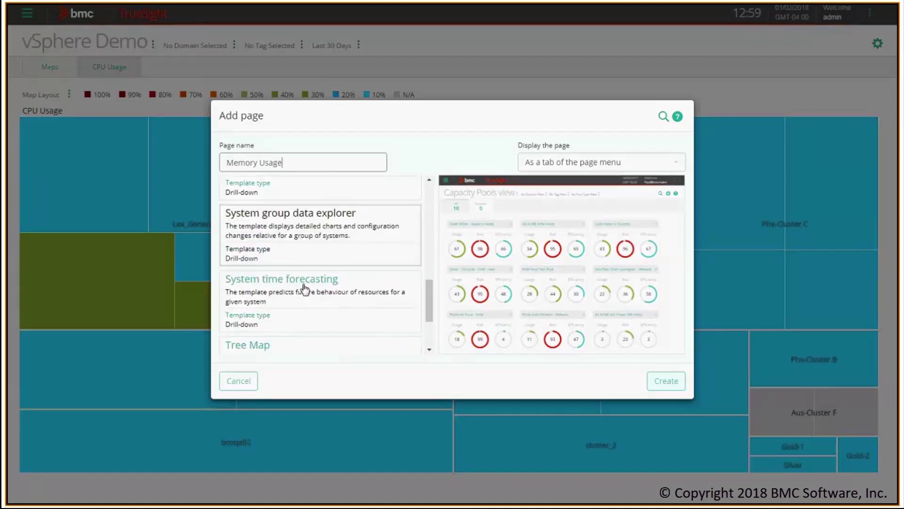
click(319, 276)
click(664, 382)
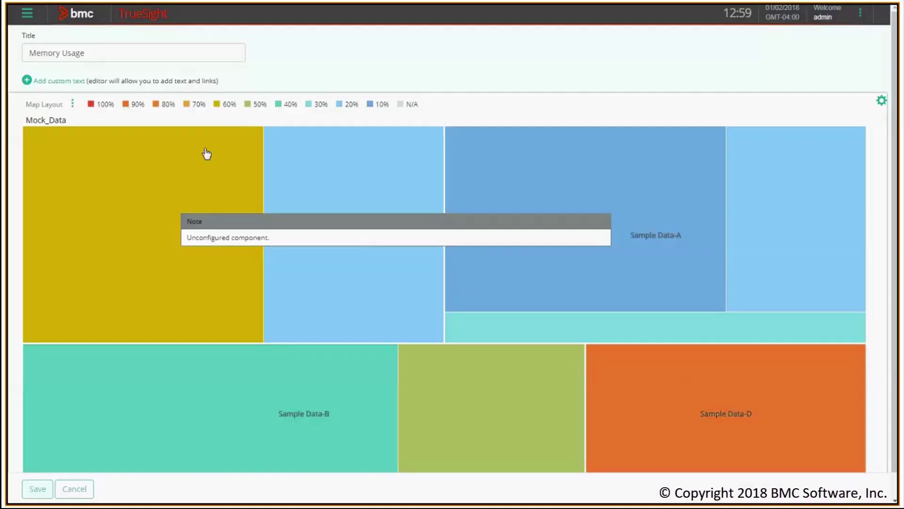
Configure the map with system type Virtual Cluster - VMware and the Memory Usage template, then apply
click(202, 258)
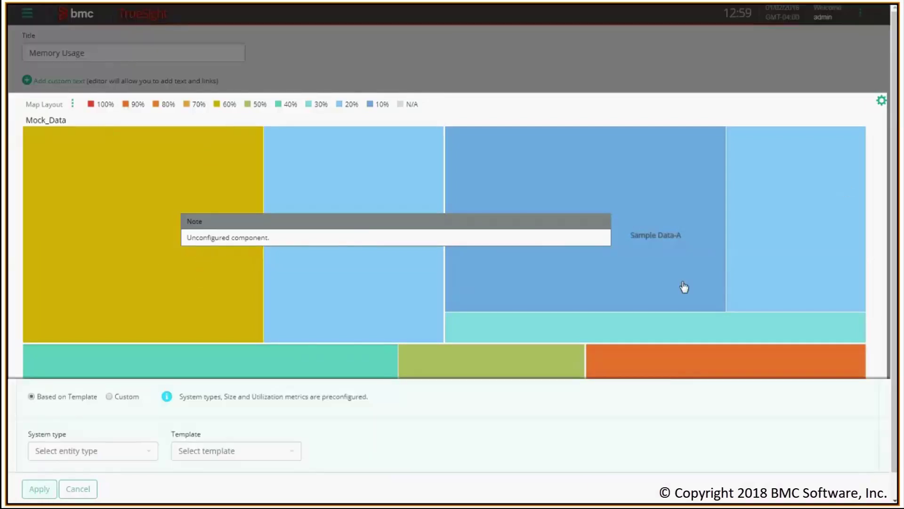
click(148, 454)
click(103, 450)
text(virtual cl)
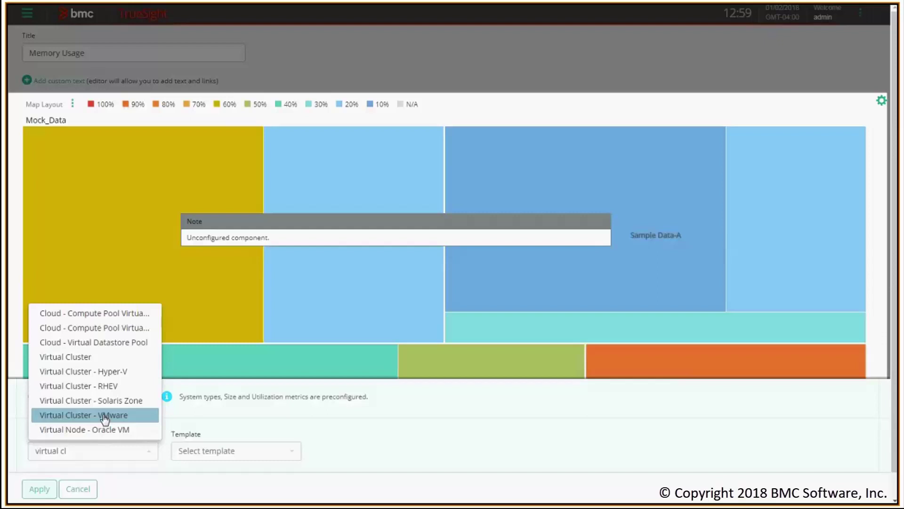
click(105, 414)
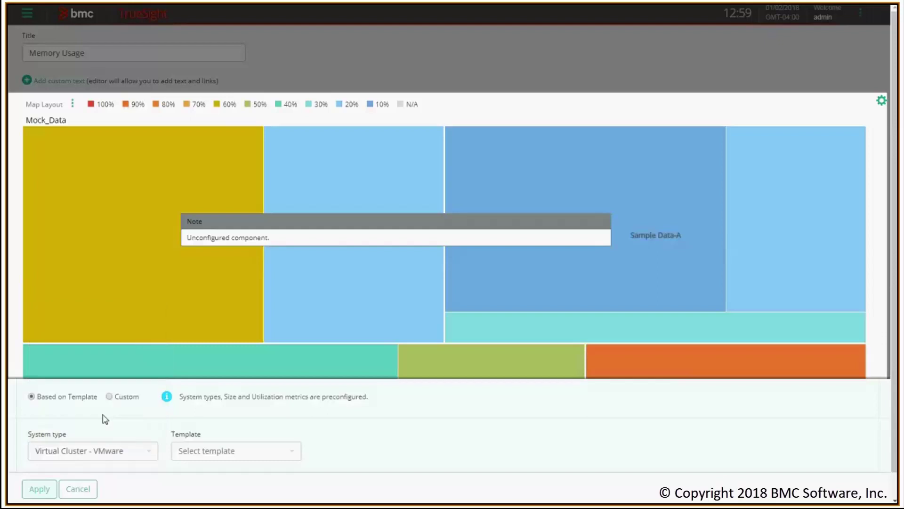
click(296, 455)
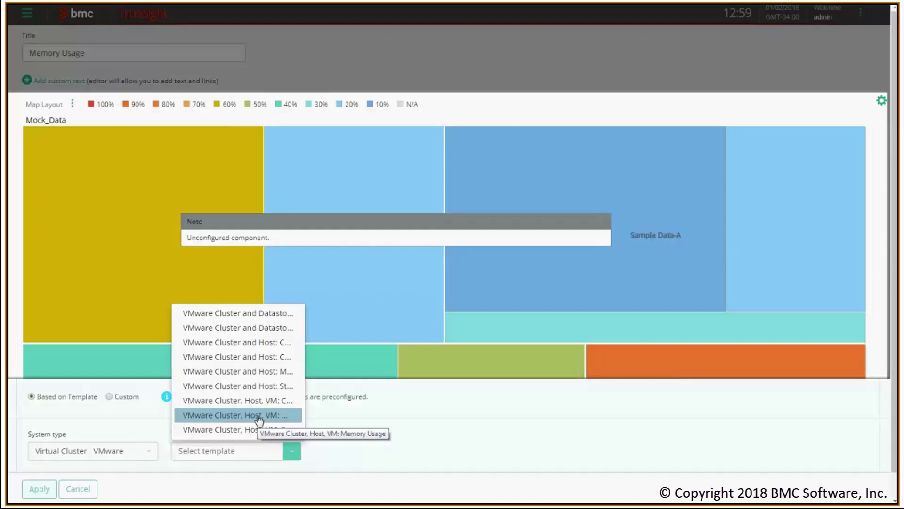
click(259, 415)
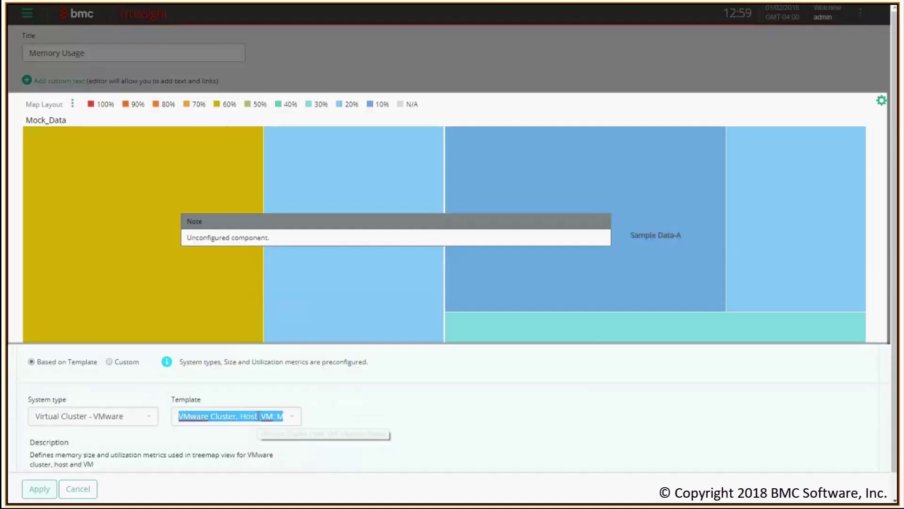
click(39, 489)
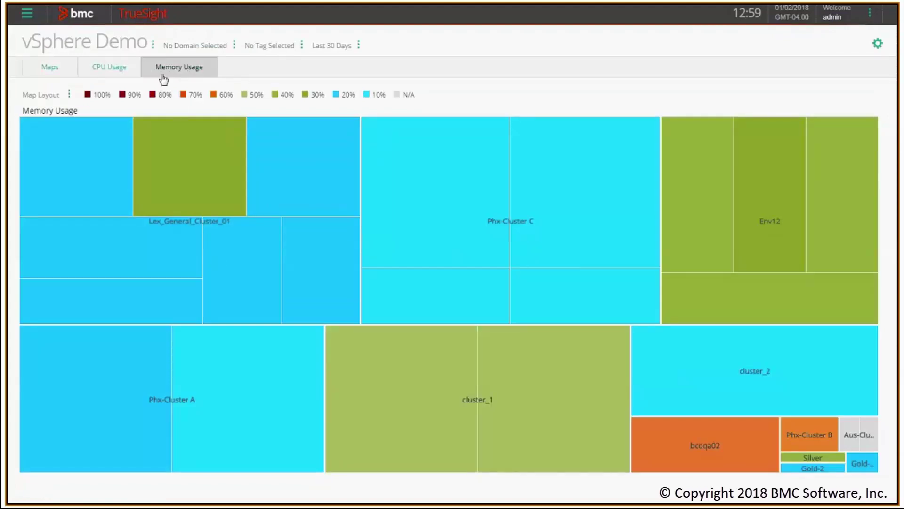
Add a new page named 'Storage Usage' using the Tree Map template, correcting the misspelled name
click(877, 43)
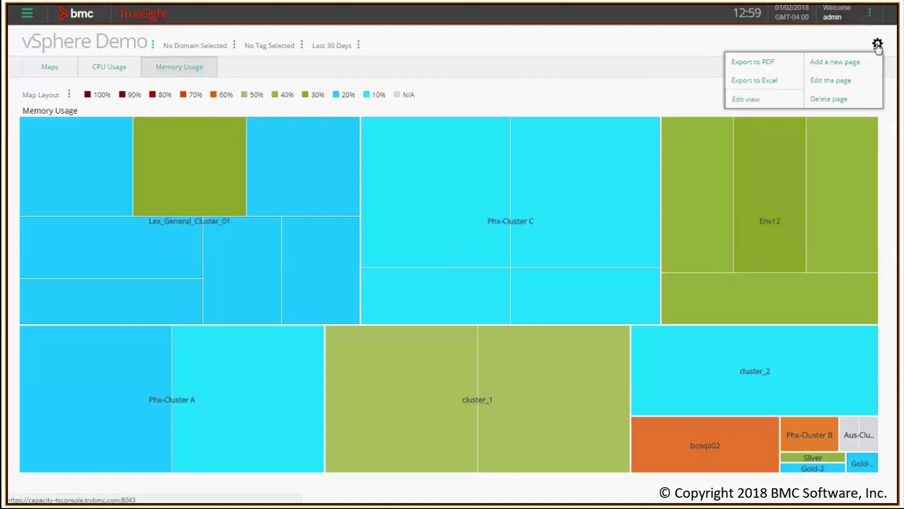
click(830, 66)
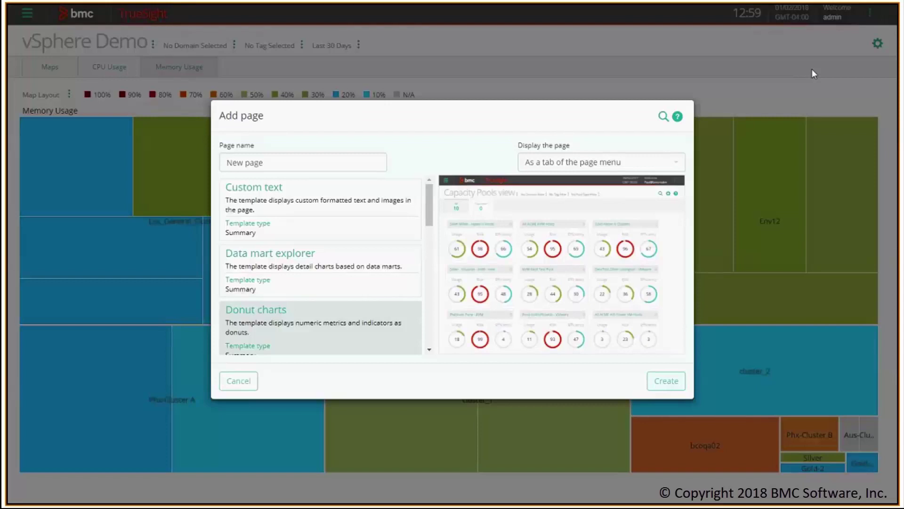
text(S)
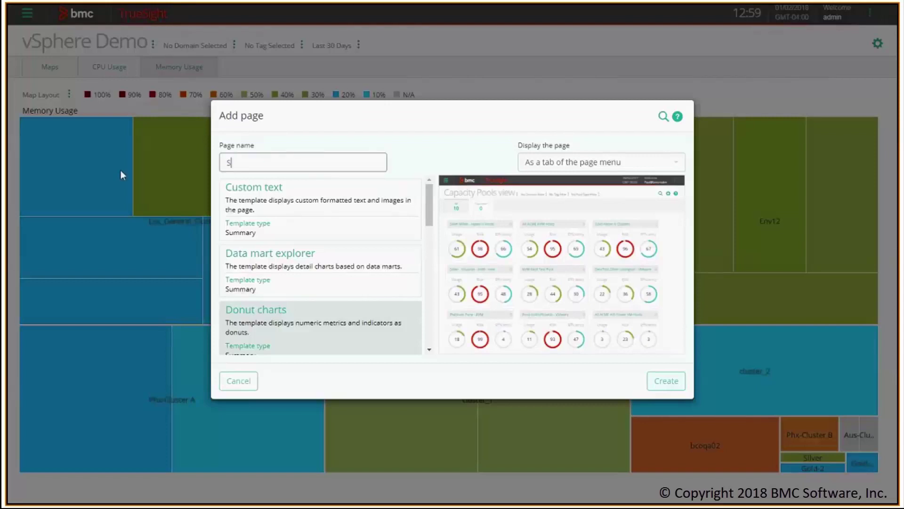
text(torrage)
key(ctrl+a)
key(End)
key(BackSpace)
key(BackSpace)
key(BackSpace)
key(BackSpace)
text(age Usage)
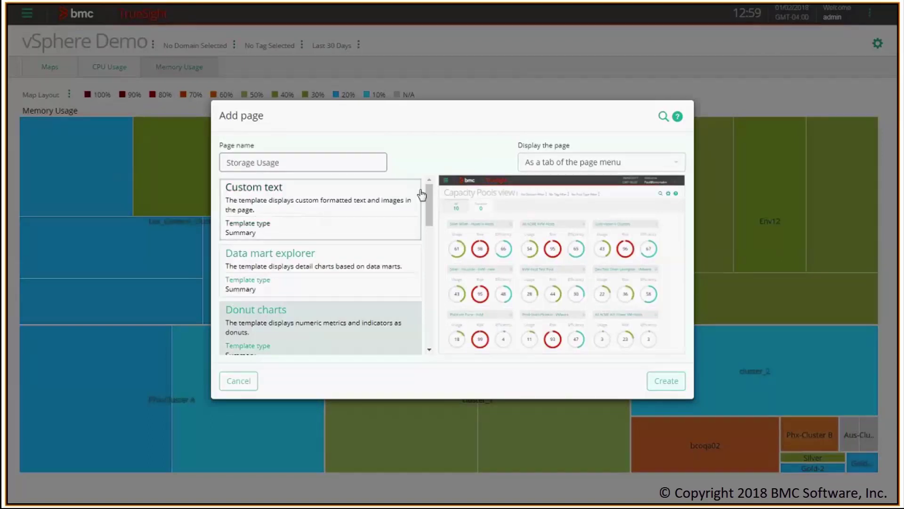
drag(426, 193, 429, 283)
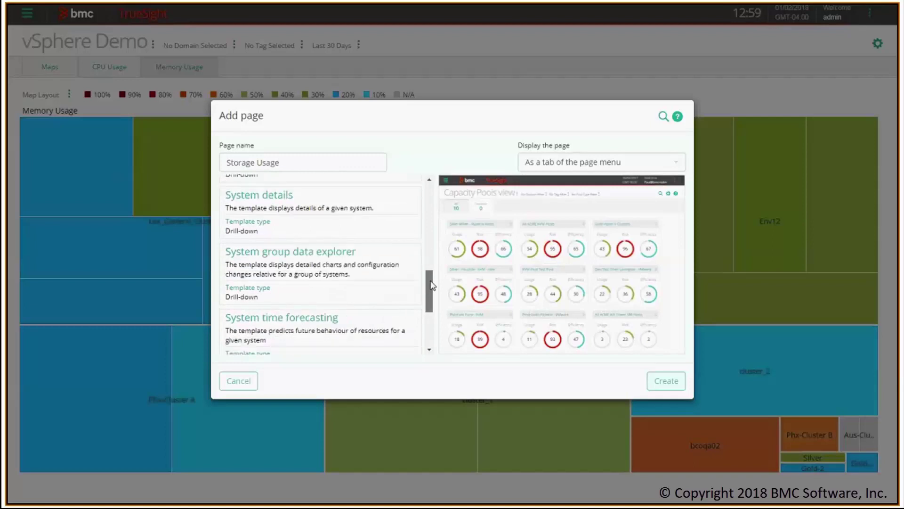
scroll(336, 258, down, 3)
click(330, 263)
click(666, 379)
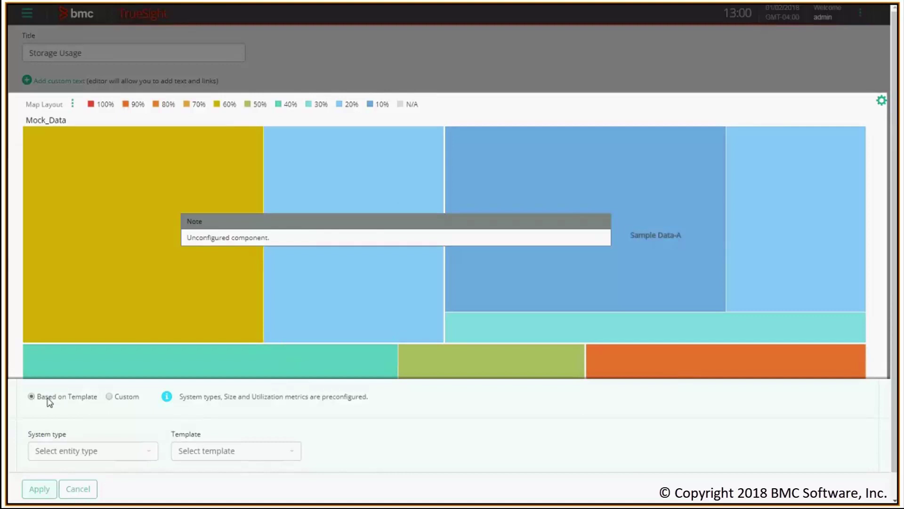
Switch the Storage Usage map to a Custom configuration with system type Virtual Cluster - VMware
click(109, 396)
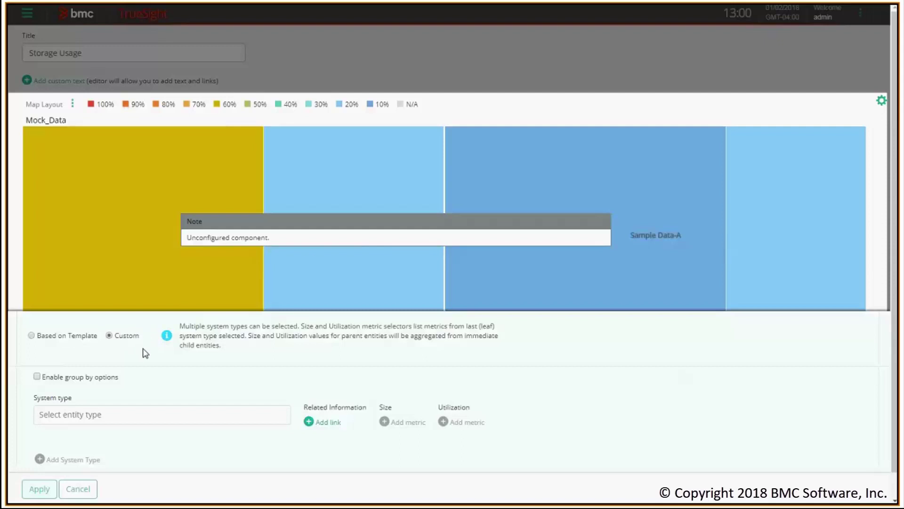
click(92, 414)
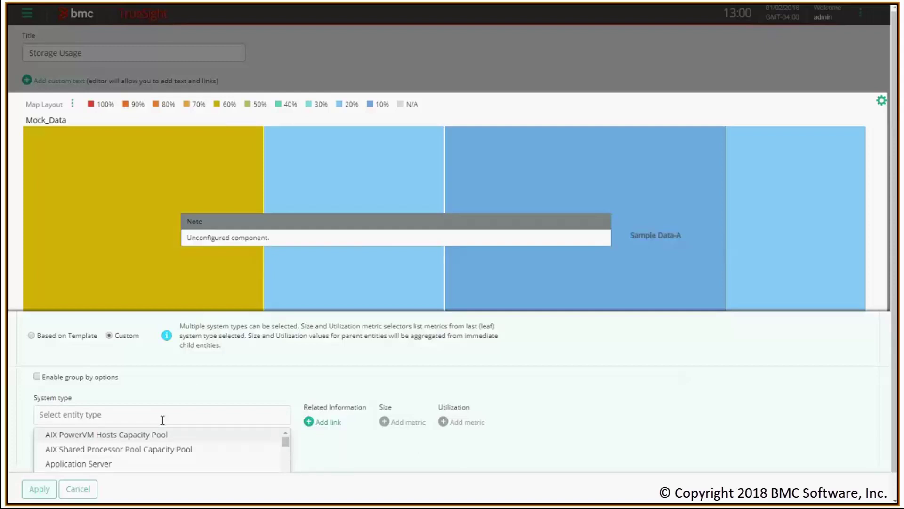
text(virtual )
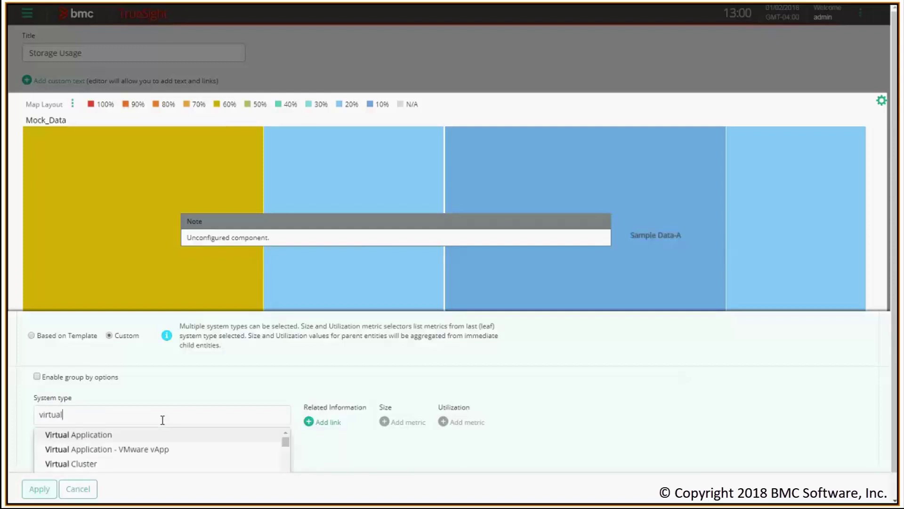
text(cluster)
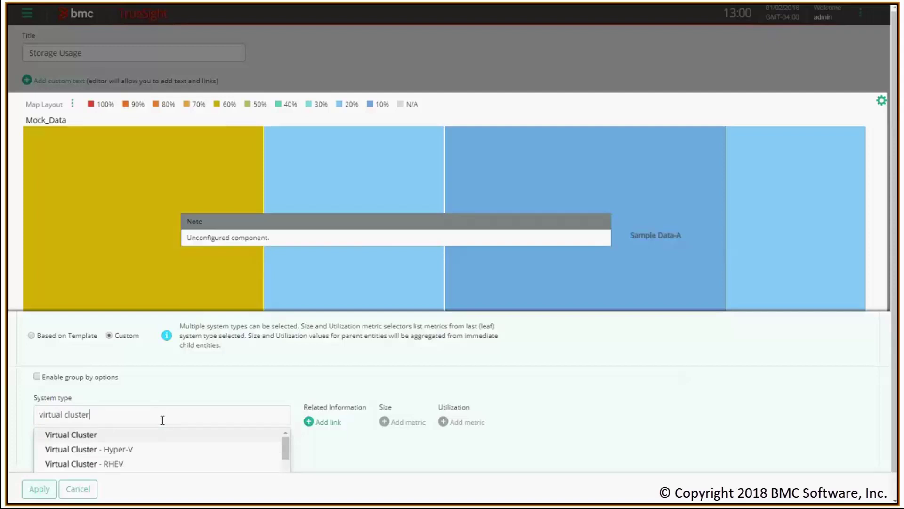
scroll(148, 451, down, 2)
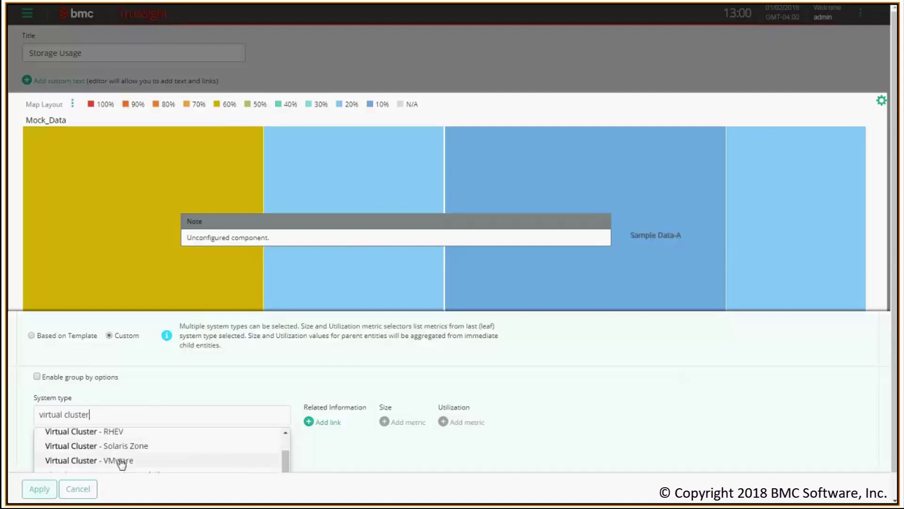
click(120, 461)
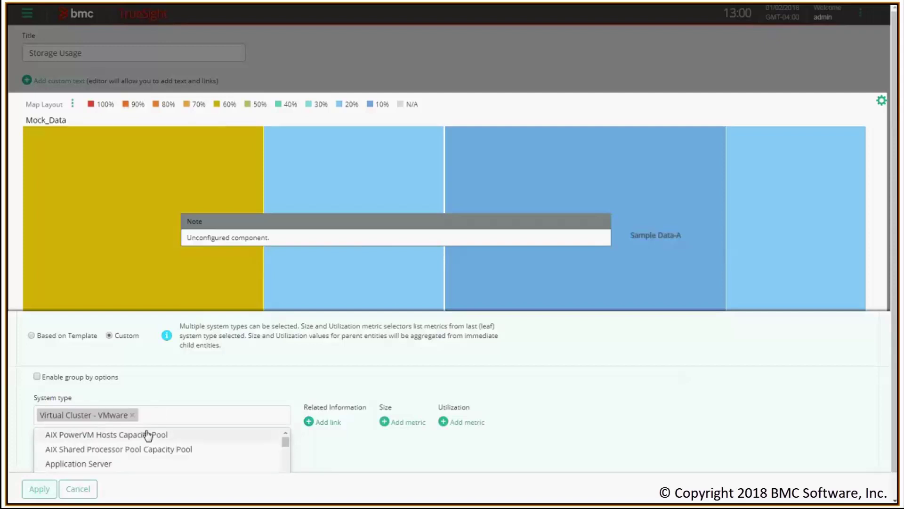
click(222, 387)
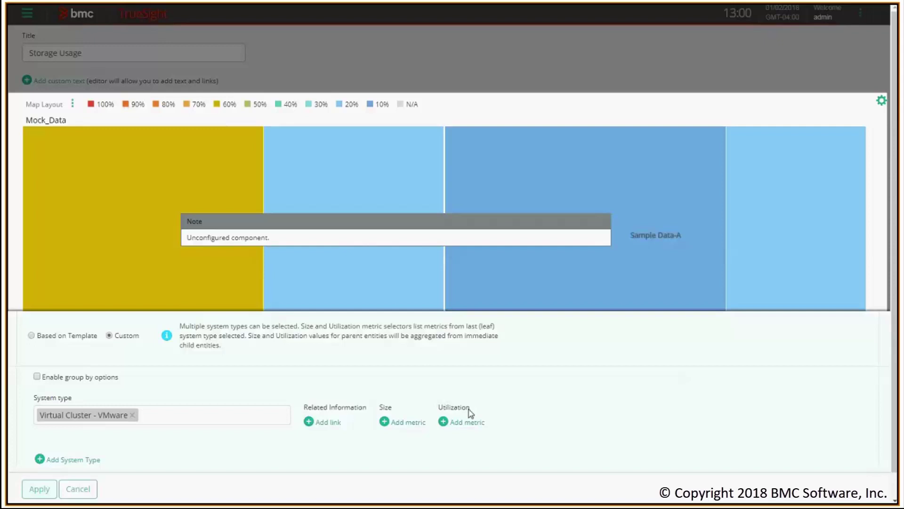
Set the tile size metric to TOTAL_DSTORE_SIZE from the Storage metrics
click(385, 422)
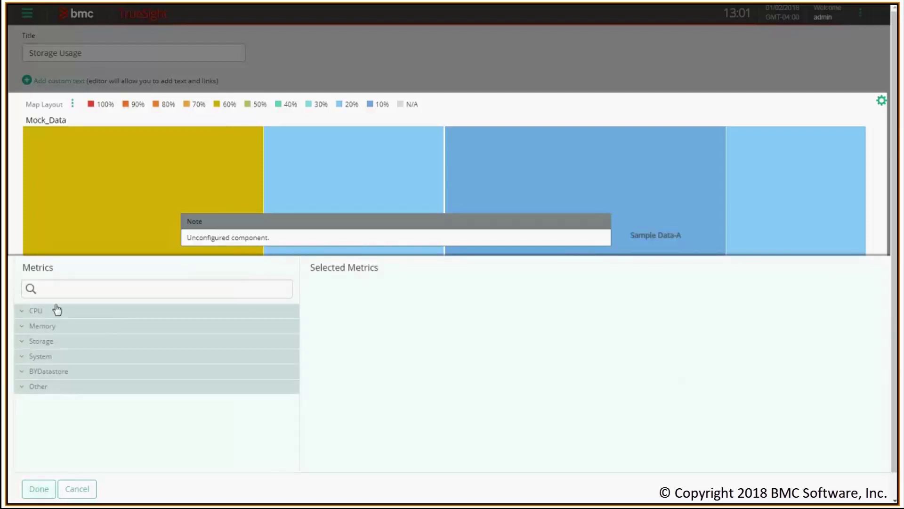
click(22, 343)
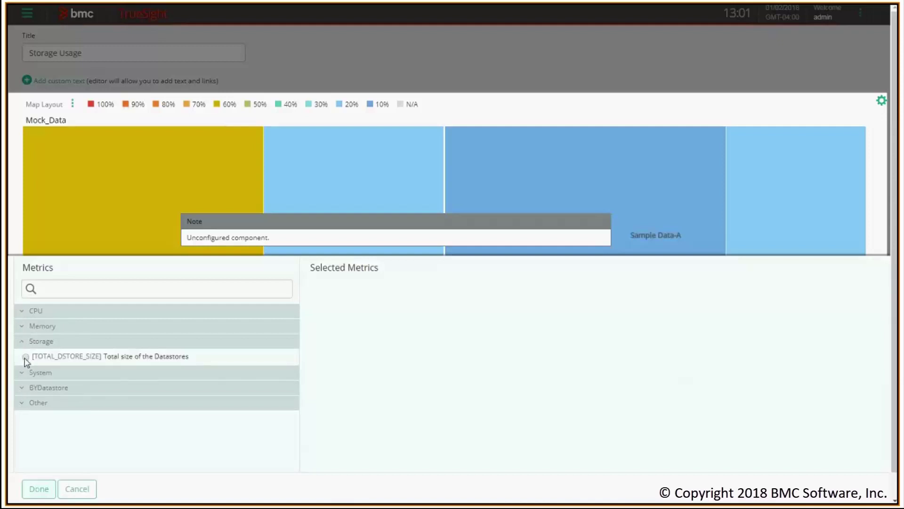
click(26, 357)
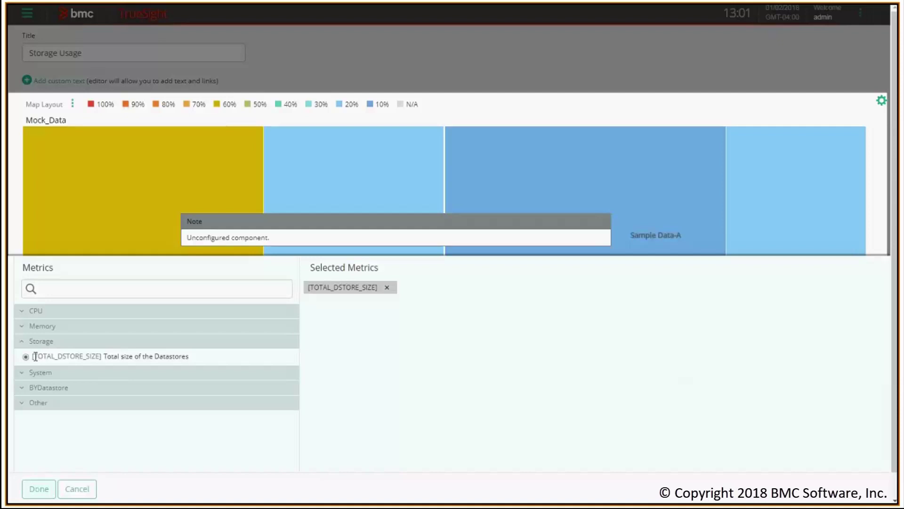
drag(34, 357, 99, 357)
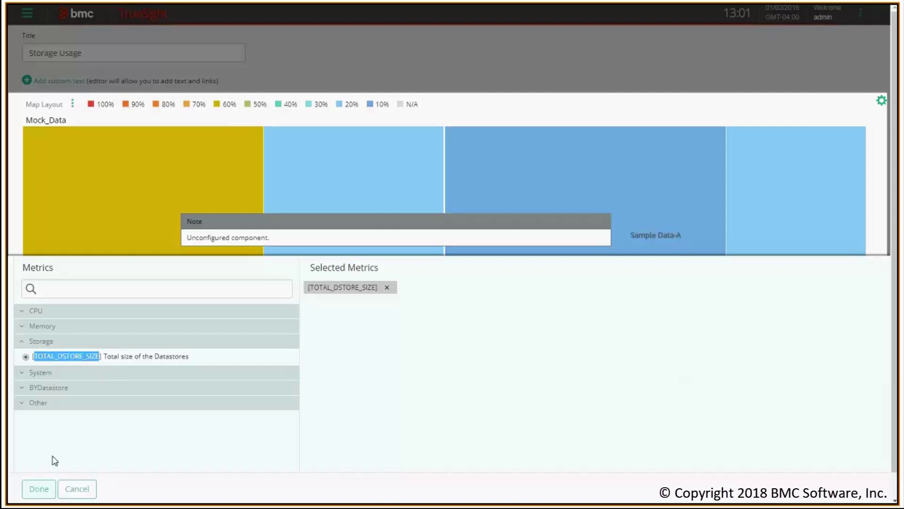
click(40, 490)
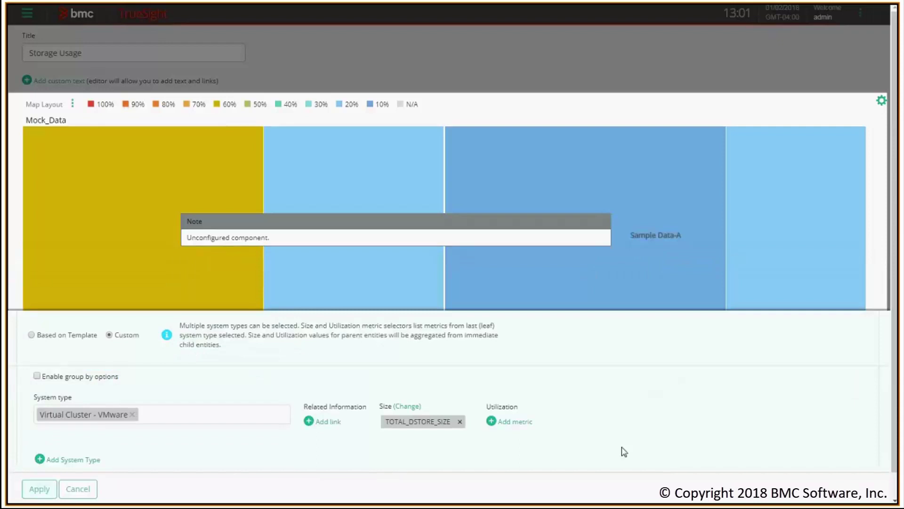
Set the utilization (colour) metric to TOTAL_DSTORE_USED from the Storage metrics
click(491, 421)
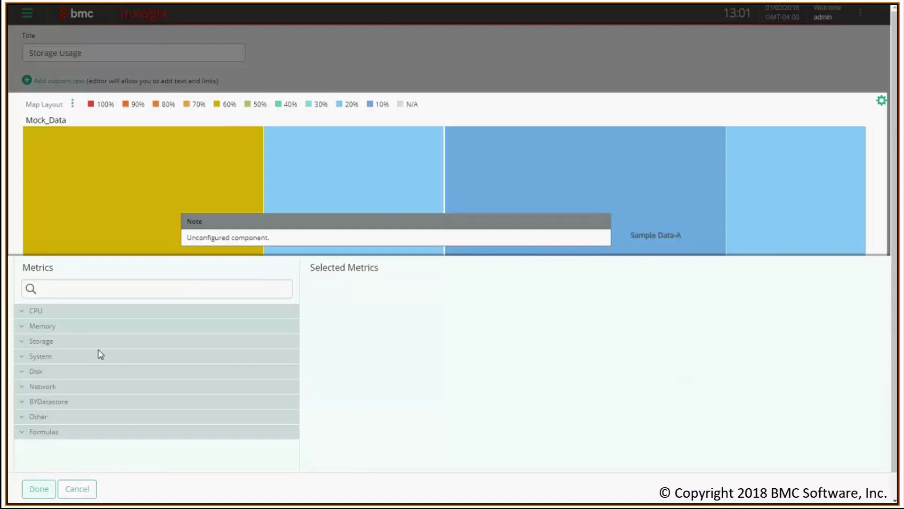
click(22, 328)
click(22, 328)
click(21, 341)
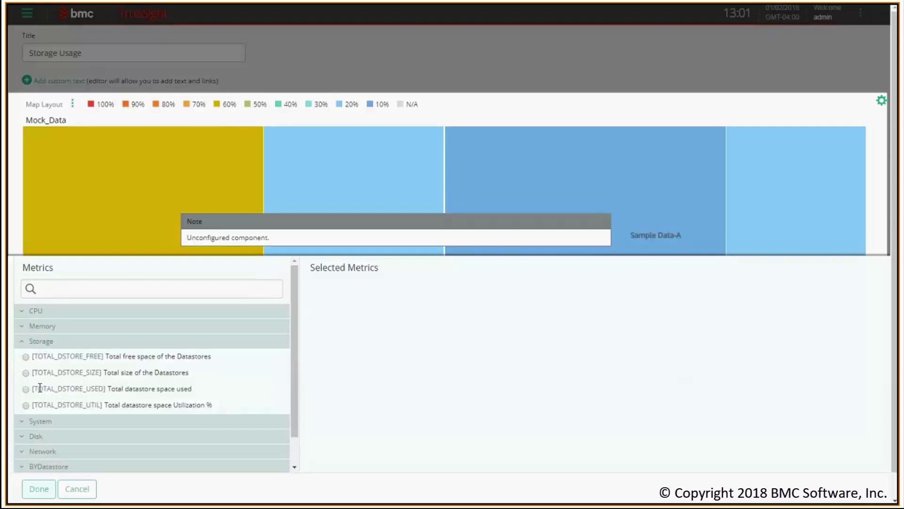
drag(34, 389, 105, 389)
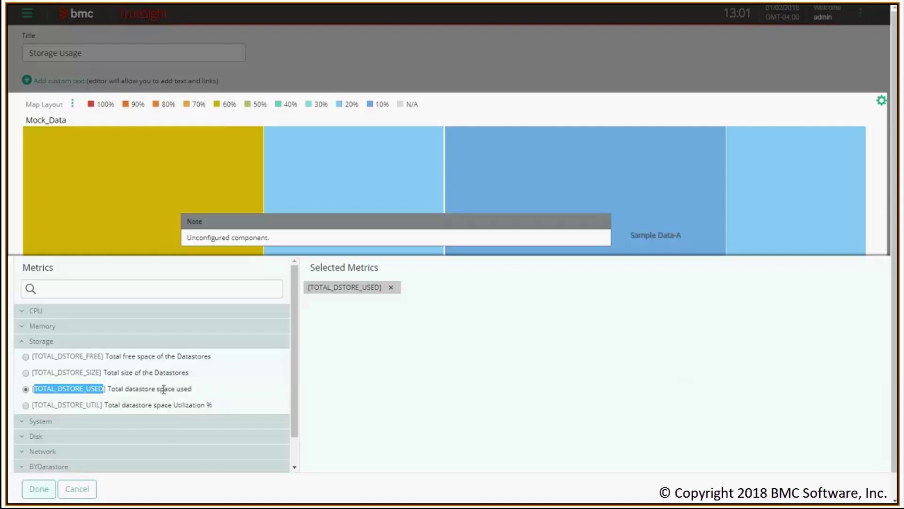
click(33, 492)
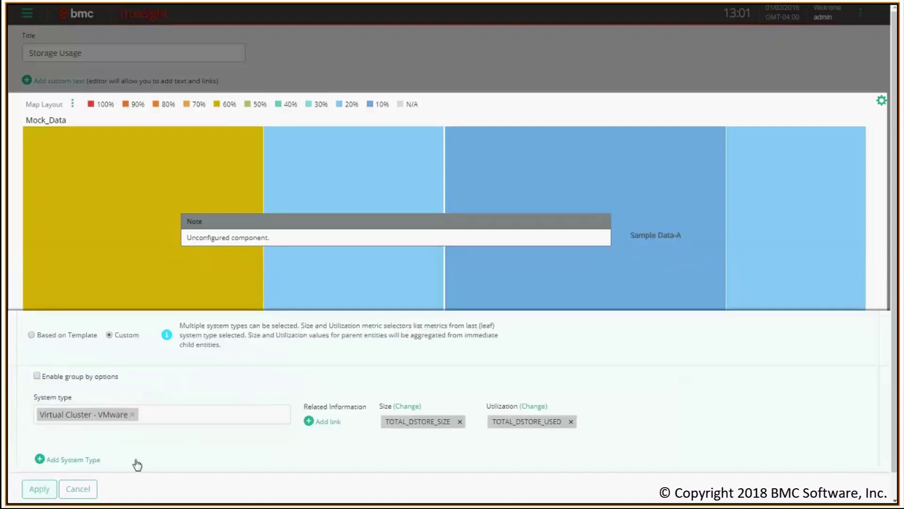
Apply the storage metric settings, save the Storage Usage page and review its cluster treemap
click(38, 493)
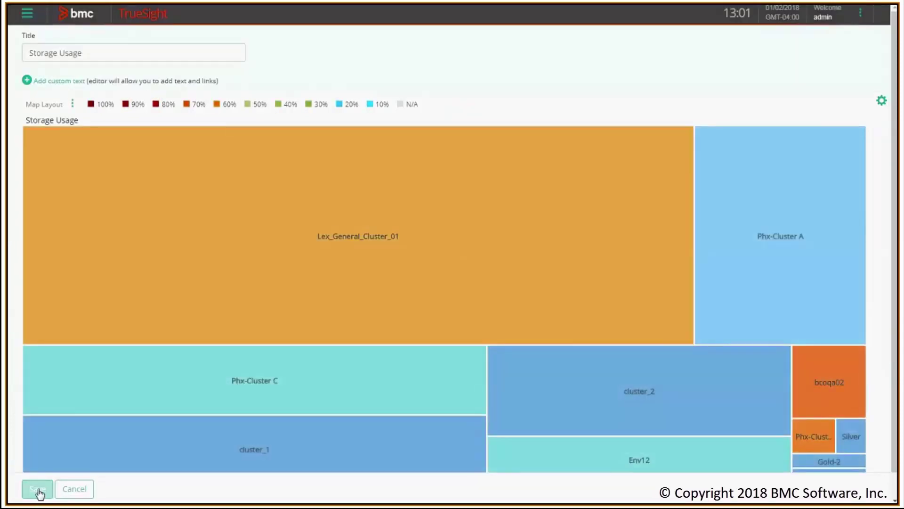
click(38, 492)
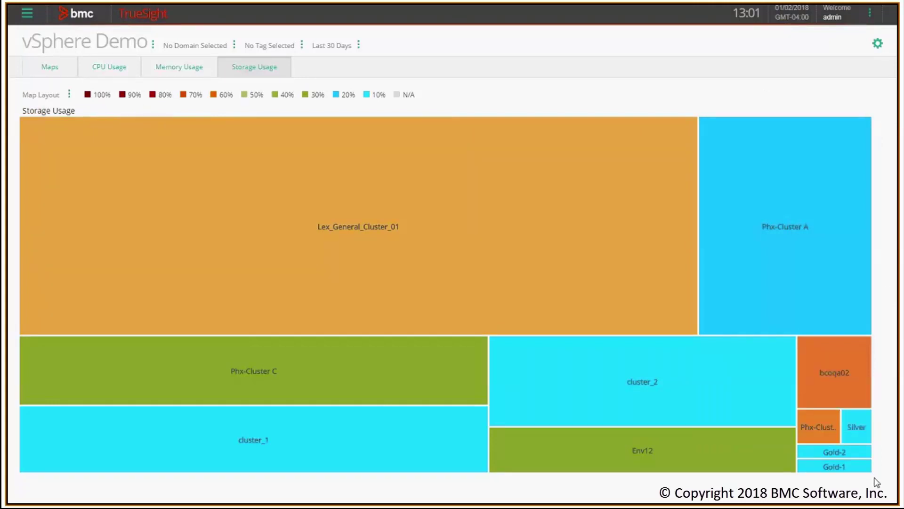
mouse_move(131, 341)
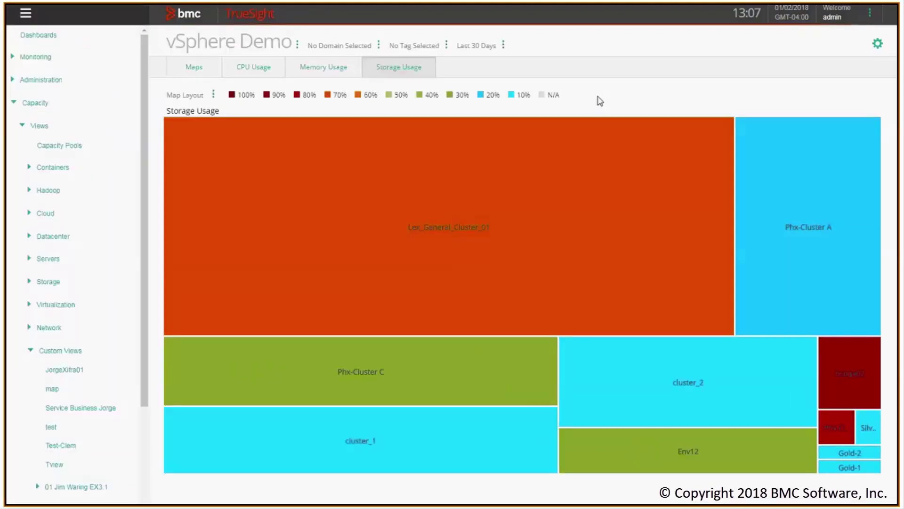
click(241, 71)
click(878, 45)
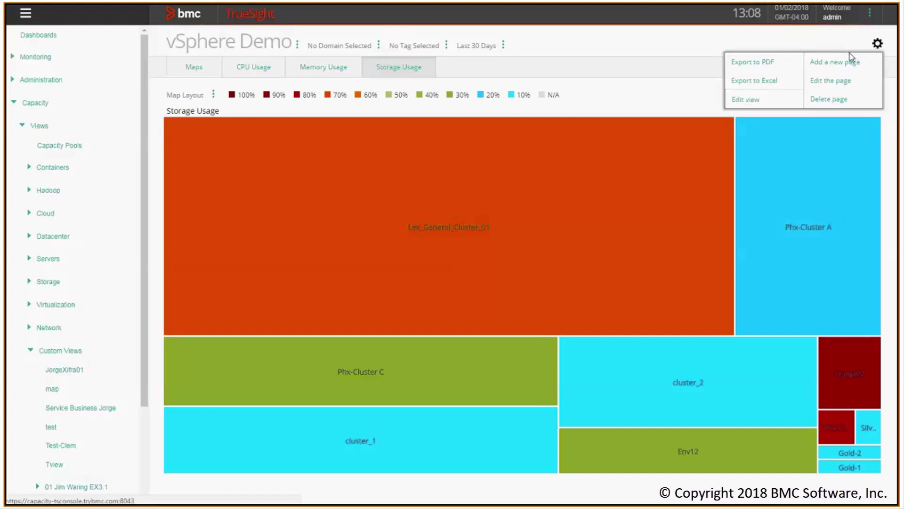
Edit the vSphere Demo view and add a new page group named 'Demo'
click(743, 105)
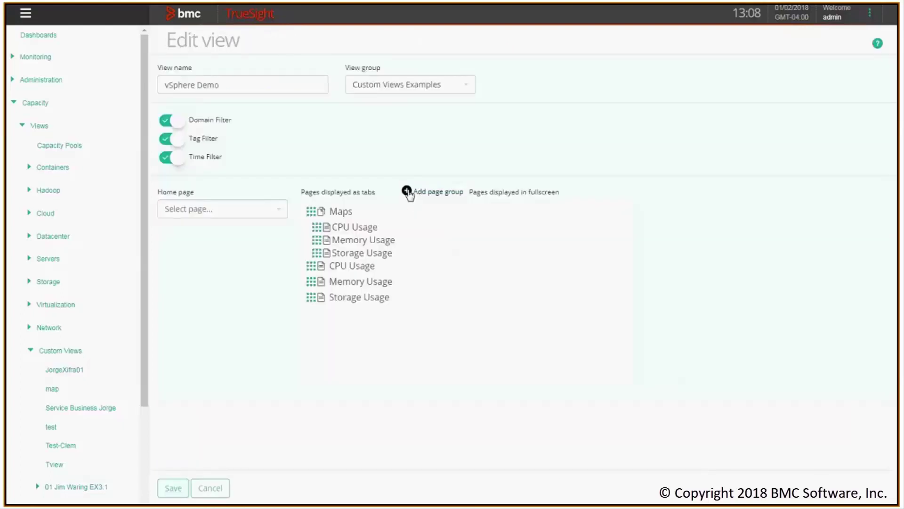
click(408, 192)
text(Demo)
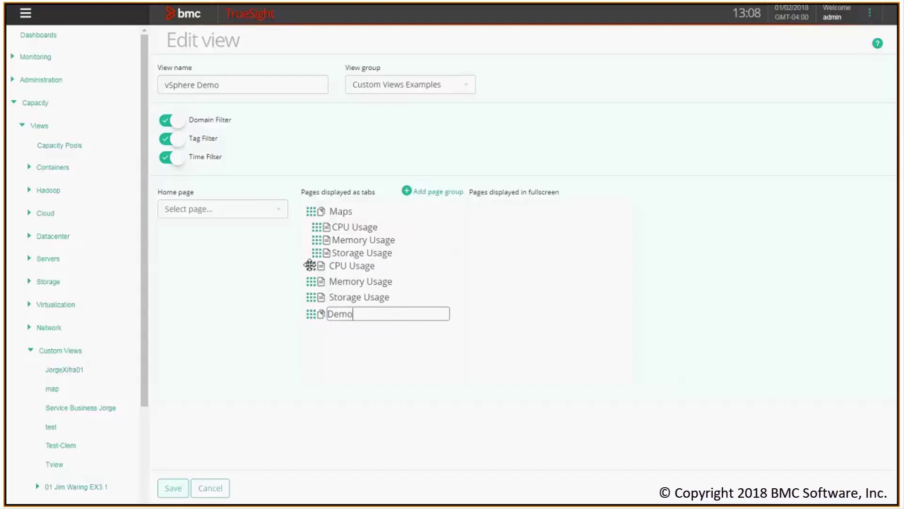
Move the CPU, Memory and Storage Usage pages under Demo and save the view
drag(310, 266, 318, 309)
drag(312, 265, 334, 307)
click(175, 491)
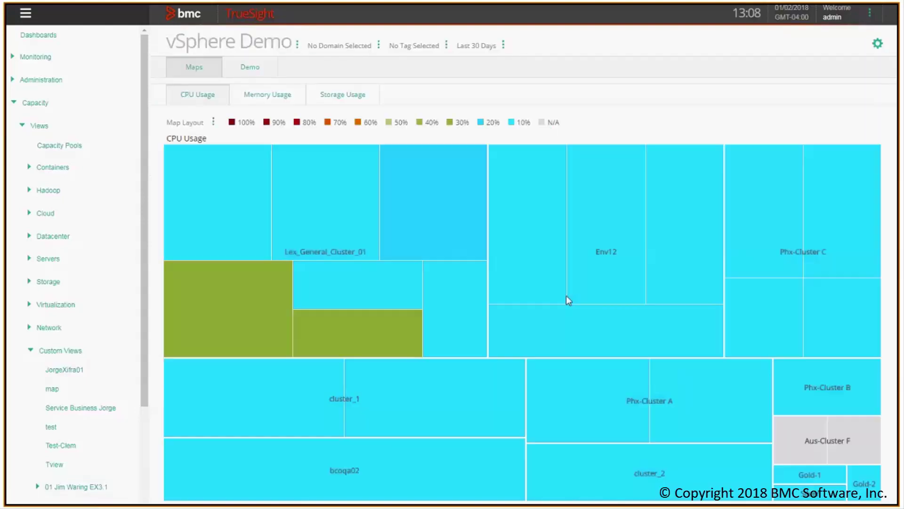
Switch to the Demo tab of vSphere Demo to load its CPU Usage treemap
click(253, 68)
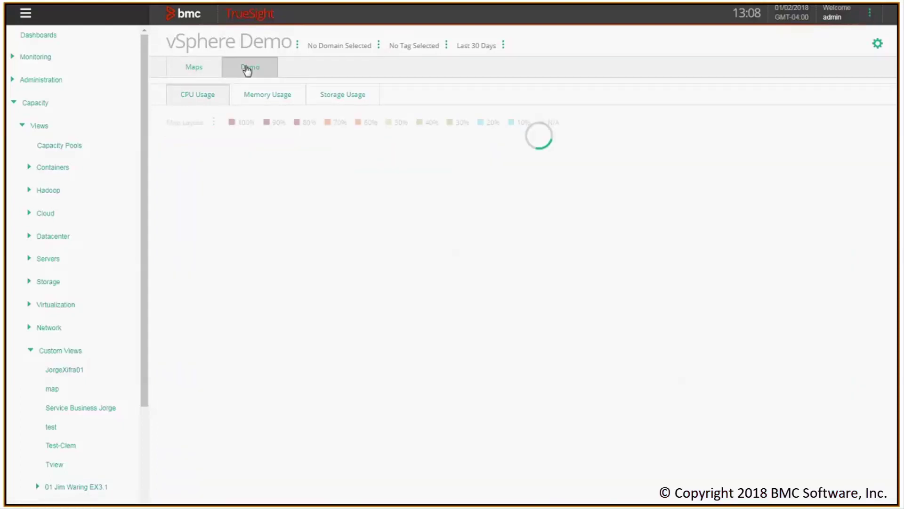